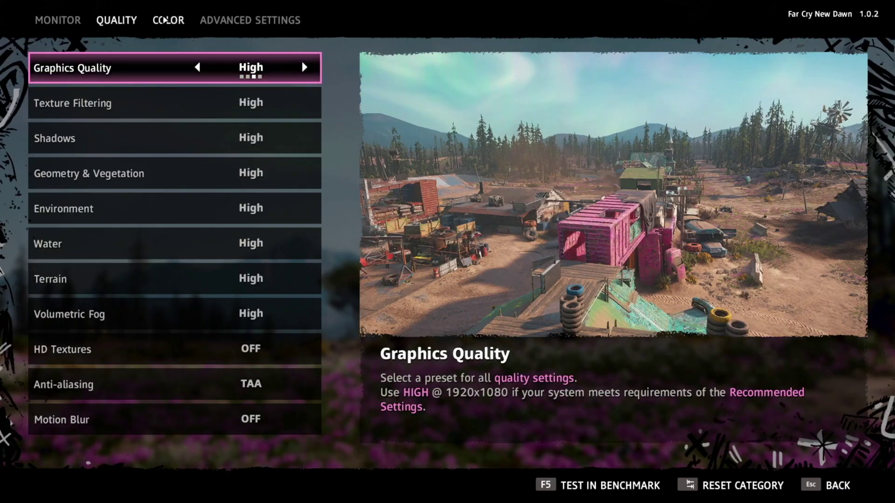
# Review the COLOR tab and the ADVANCED SETTINGS tab's V-Sync and framerate lock options.
pyautogui.click(159, 22)
pyautogui.click(242, 20)
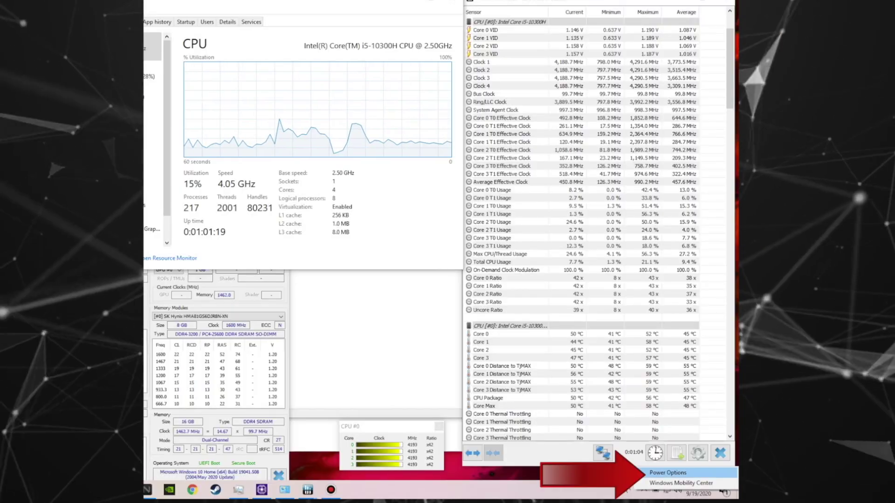
# Lower the plan's plugged-in maximum processor state to 99% and apply it.
pyautogui.click(680, 455)
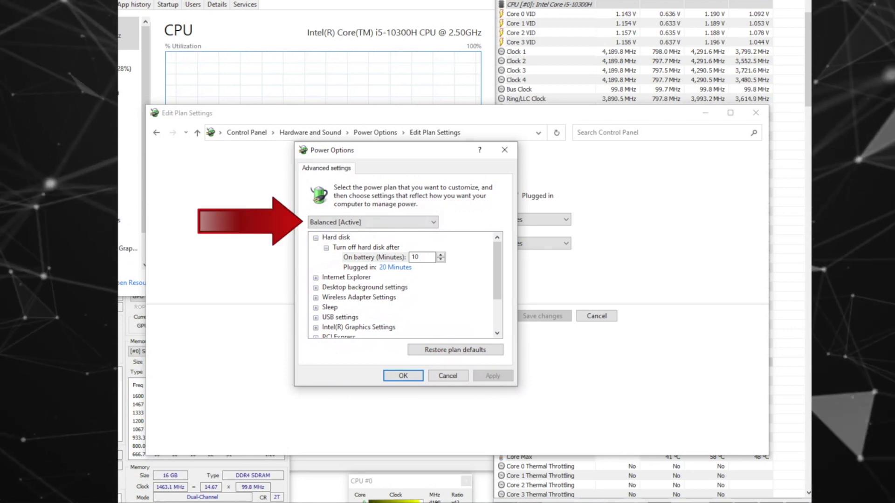
pyautogui.scroll(-2, 403, 285)
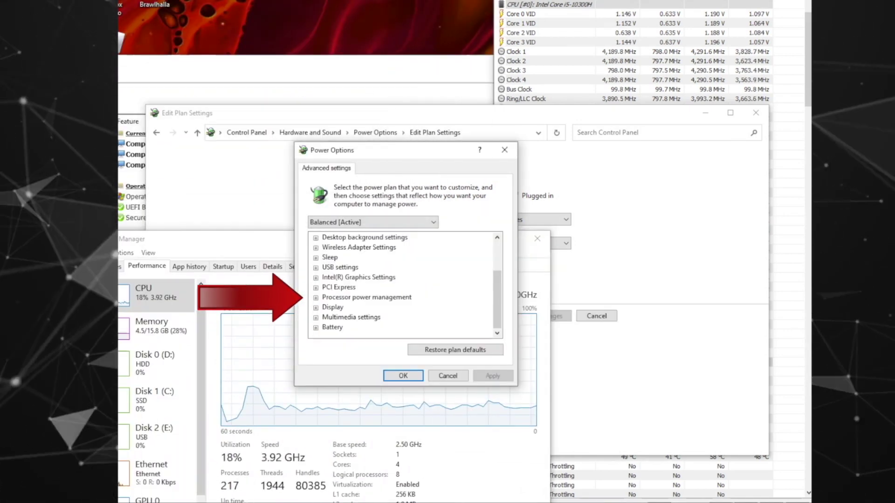
pyautogui.click(315, 298)
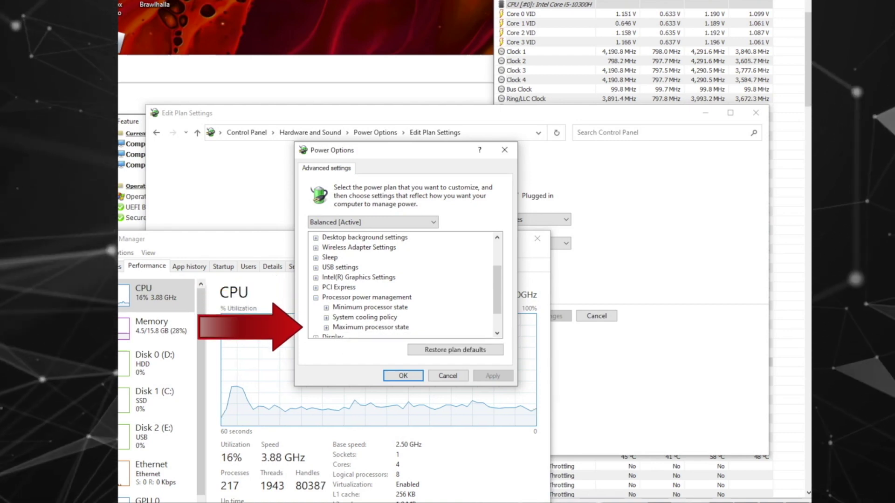
pyautogui.click(326, 327)
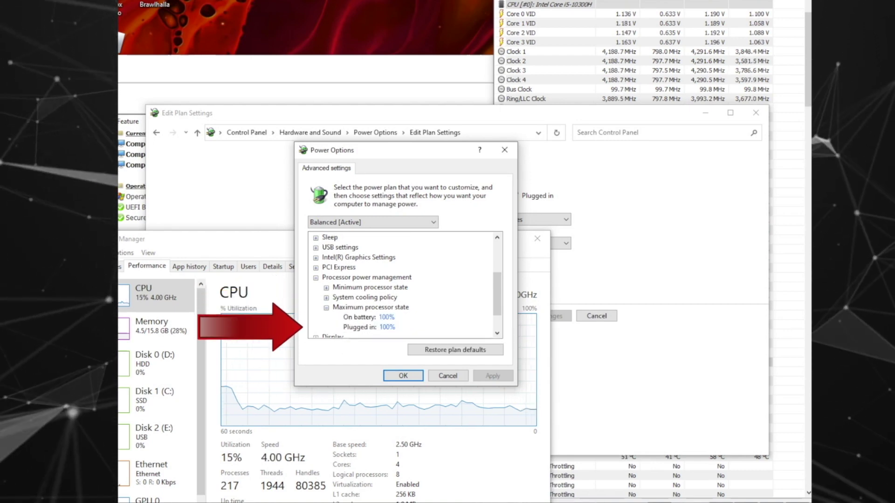
pyautogui.click(354, 327)
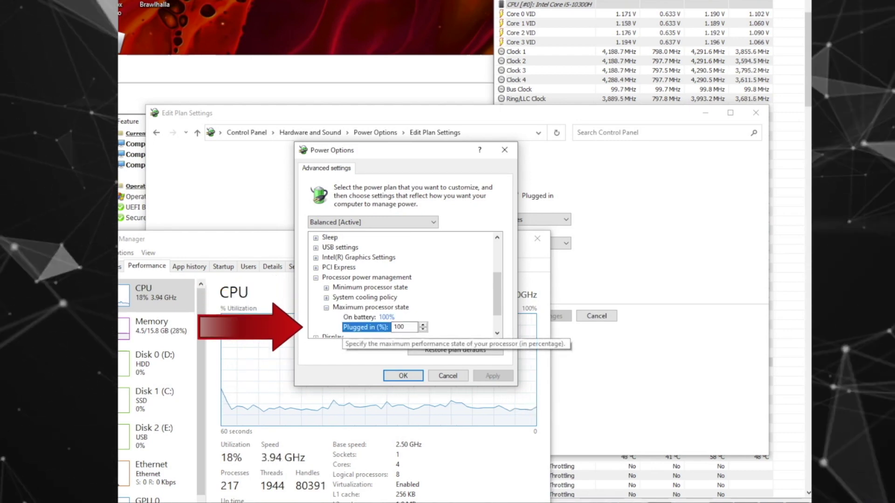
pyautogui.press('Down')
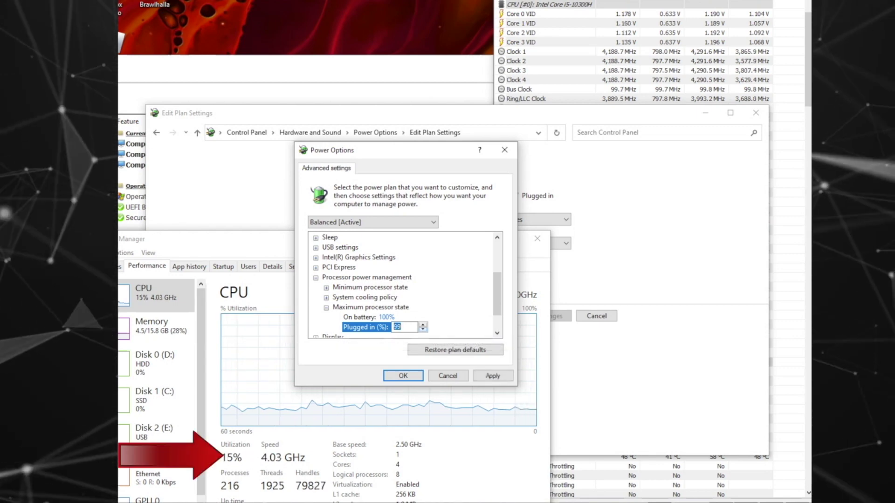
pyautogui.hotkey('alt', 'a')
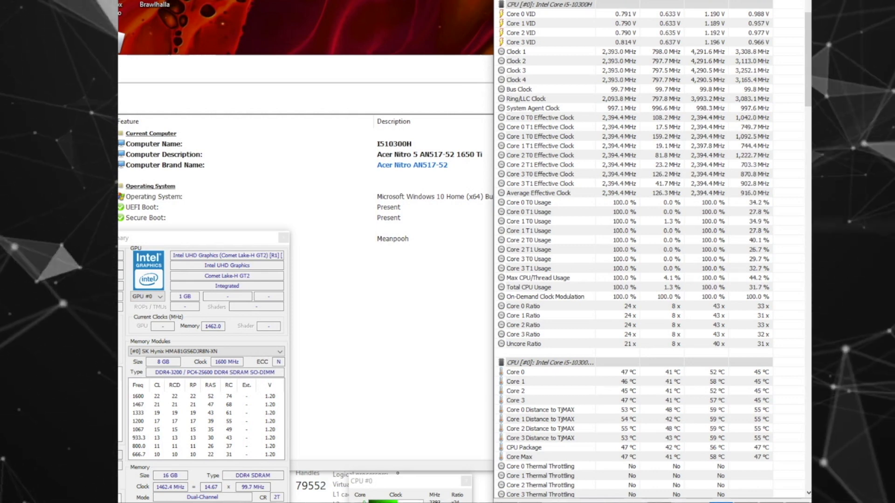
# Bring Task Manager's CPU performance graph to the front.
pyautogui.hotkey('alt', 'Tab')
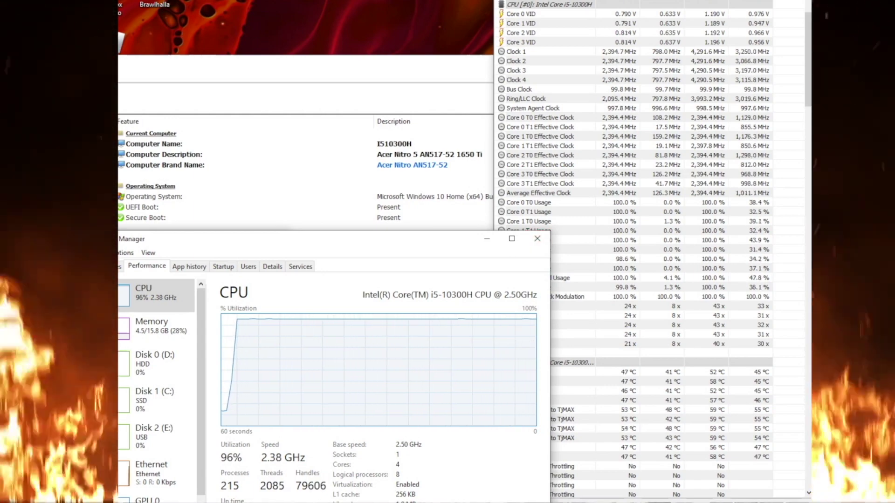
# Move Task Manager aside to reveal the sensor windows.
pyautogui.hotkey('alt', 'Tab')
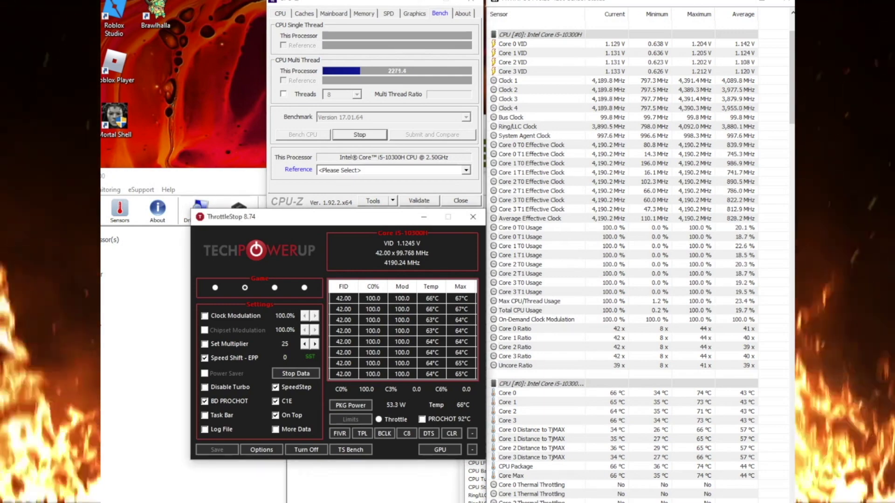
# Save Speed Shift EPP at 50, then replace 175 with 130 and save.
pyautogui.write('5')
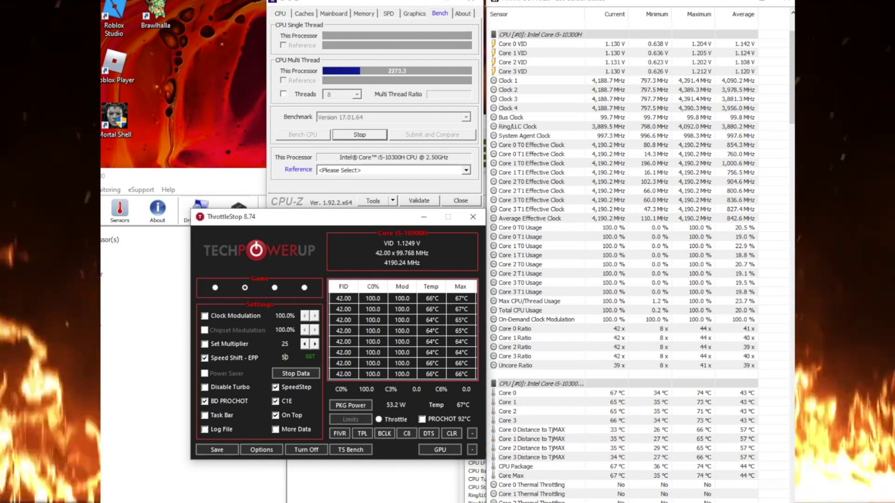
pyautogui.press('Return')
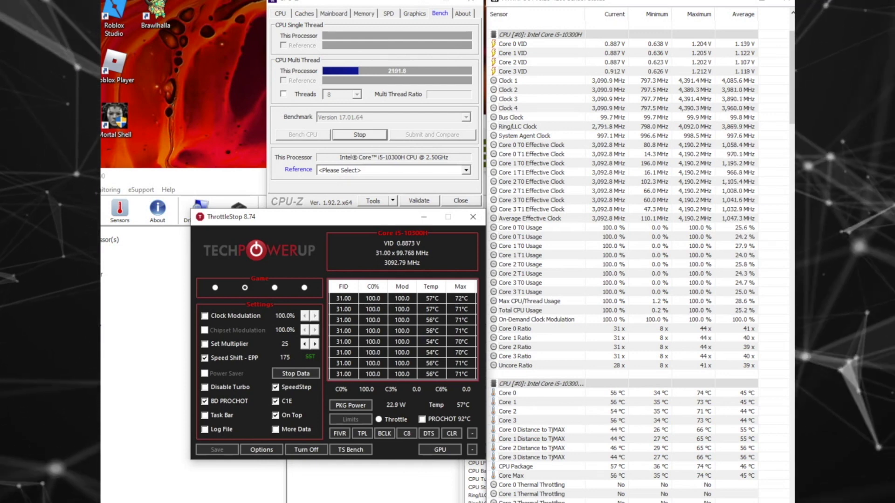
pyautogui.doubleClick(284, 358)
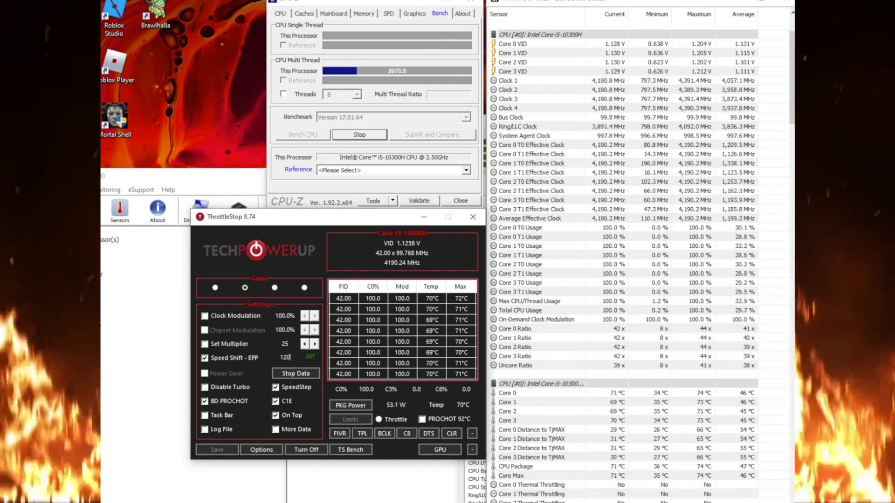
pyautogui.press('BackSpace')
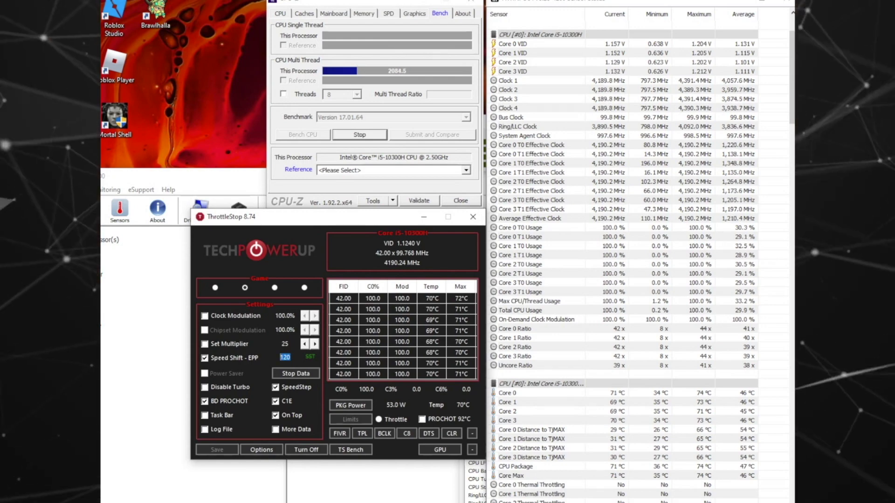
pyautogui.write('30')
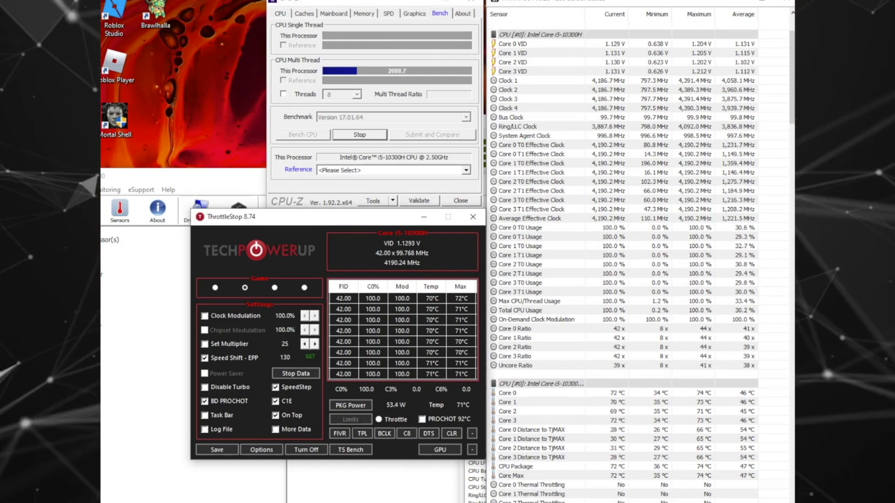
pyautogui.press('Return')
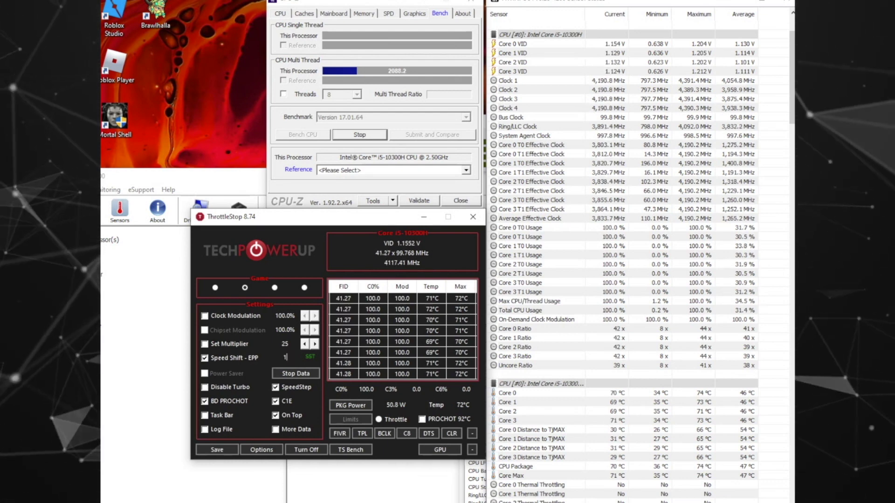
# Save Speed Shift EPP at 126, then change it to 127 and save.
pyautogui.write('12')
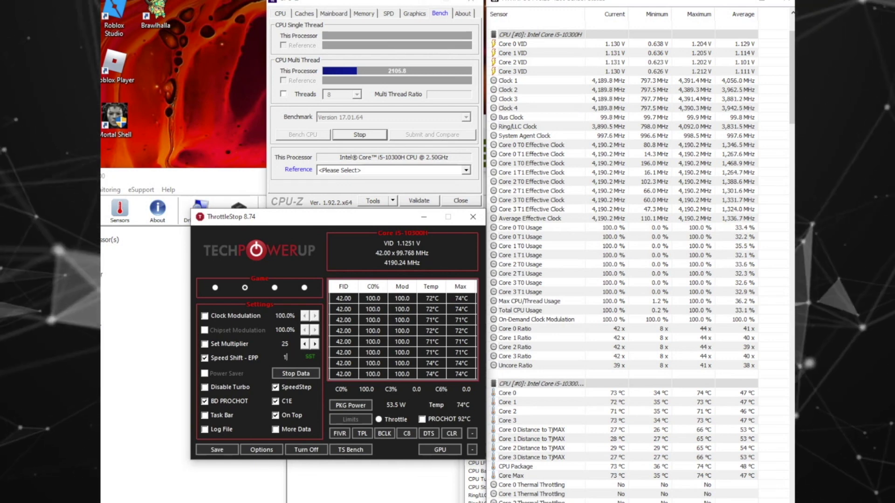
pyautogui.write('126')
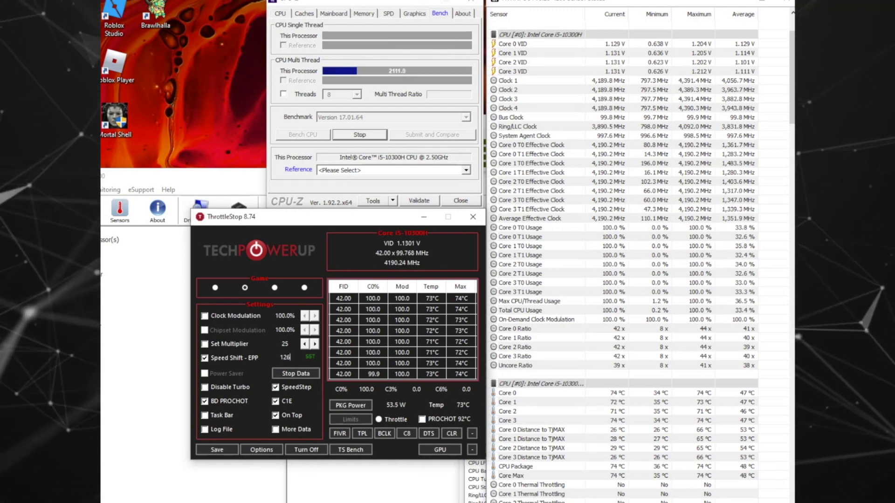
pyautogui.press('Return')
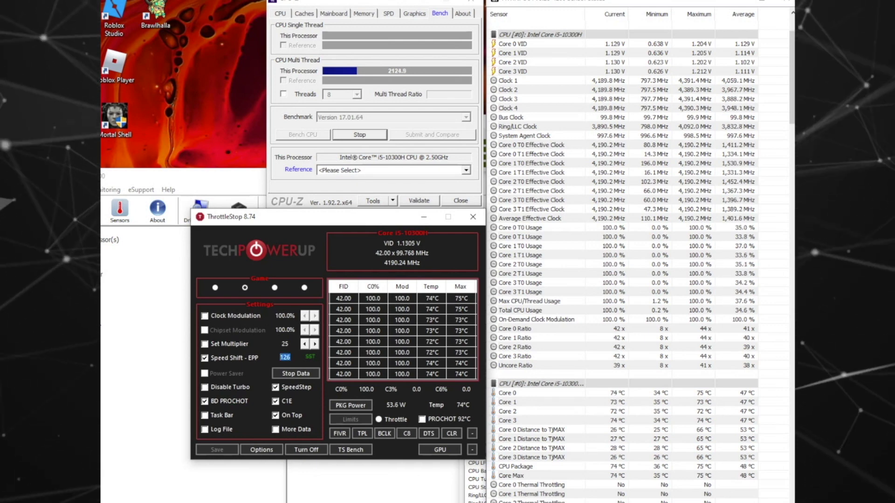
pyautogui.doubleClick(285, 357)
pyautogui.write('127')
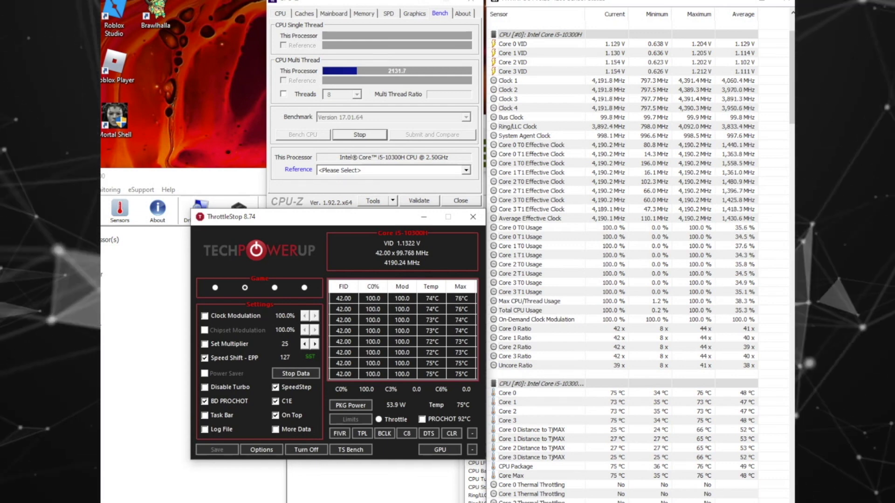
pyautogui.press('Return')
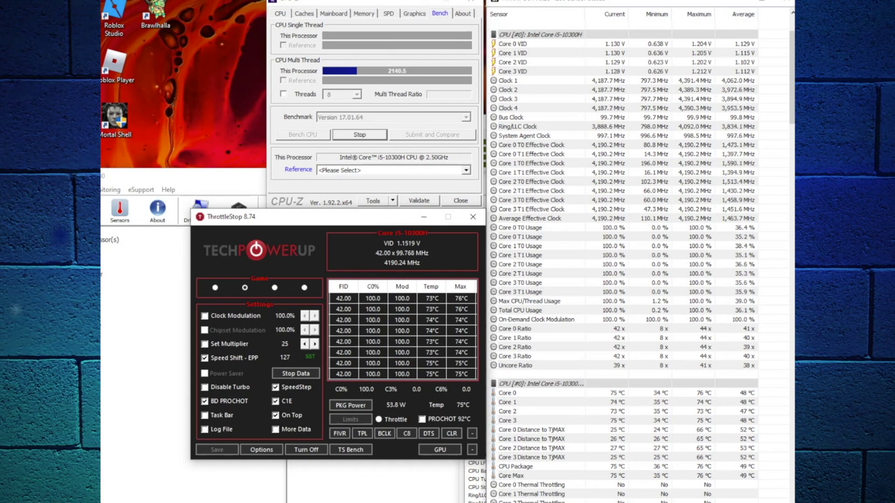
# Try Speed Shift EPP 128, then retype 127 and select it again for replacement.
pyautogui.doubleClick(285, 357)
pyautogui.write('1')
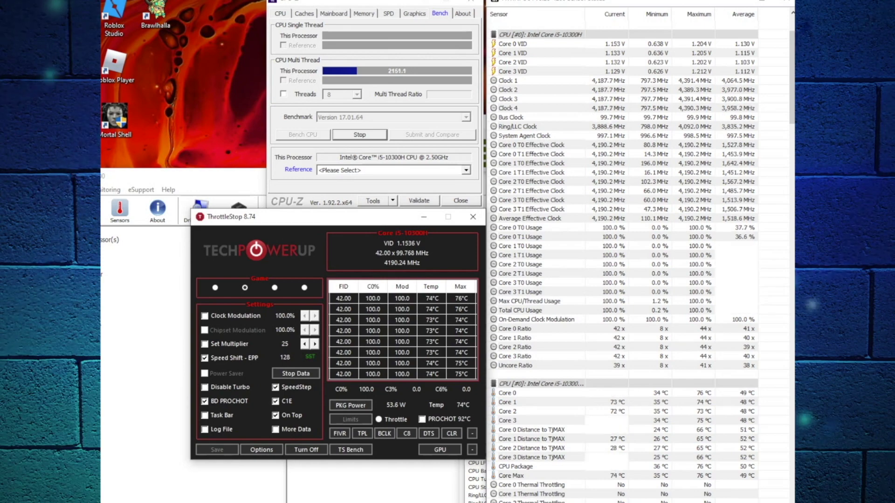
pyautogui.click(285, 357)
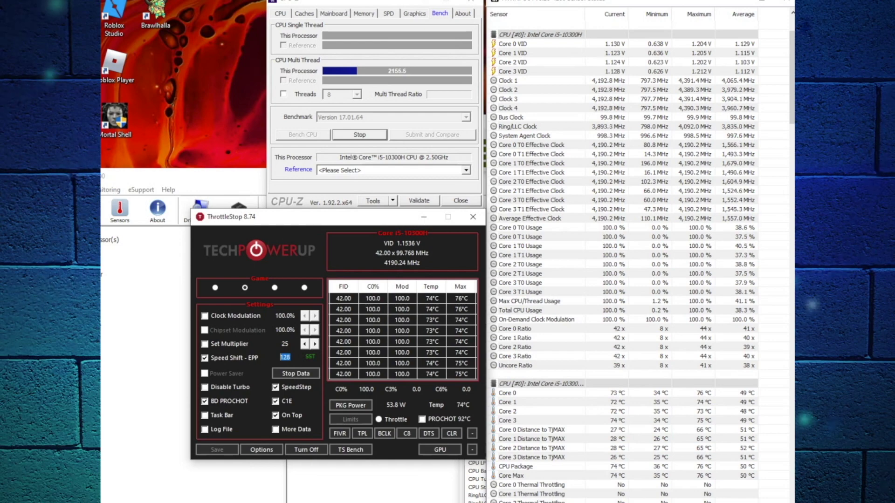
pyautogui.click(282, 357)
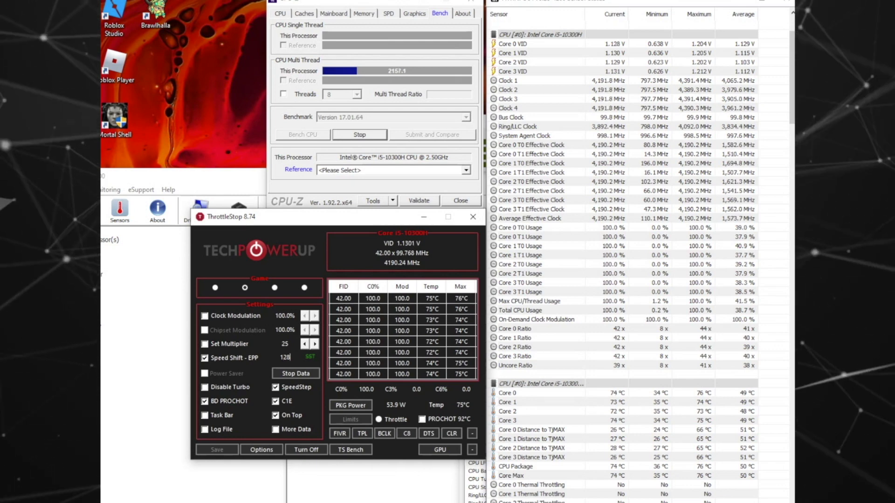
pyautogui.doubleClick(285, 357)
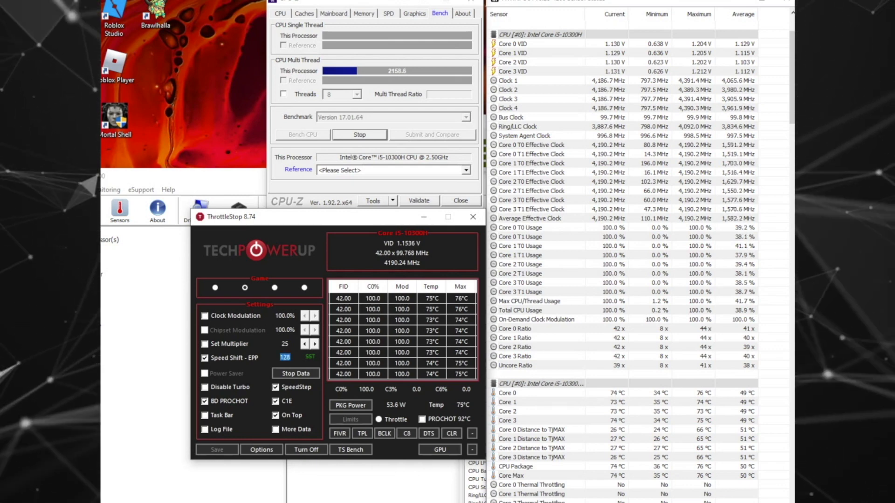
pyautogui.write('127')
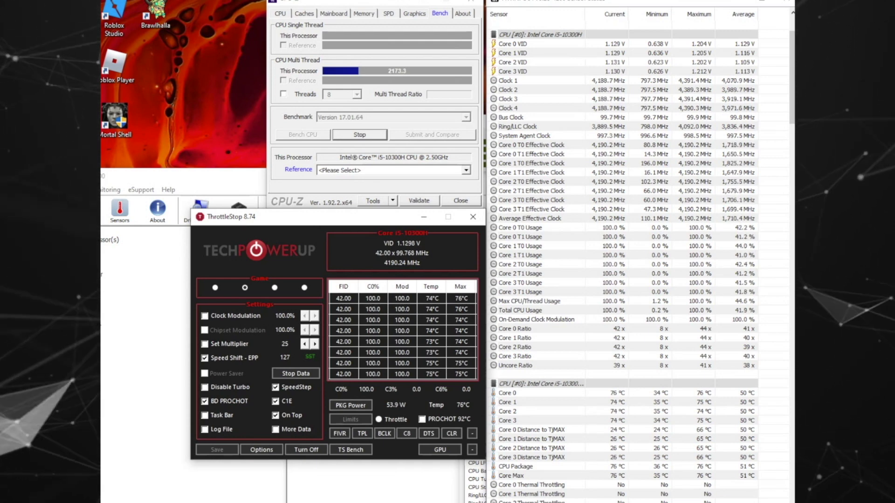
pyautogui.doubleClick(285, 357)
# Save Speed Shift EPP at 140, then start retyping it as 135.
pyautogui.write('140')
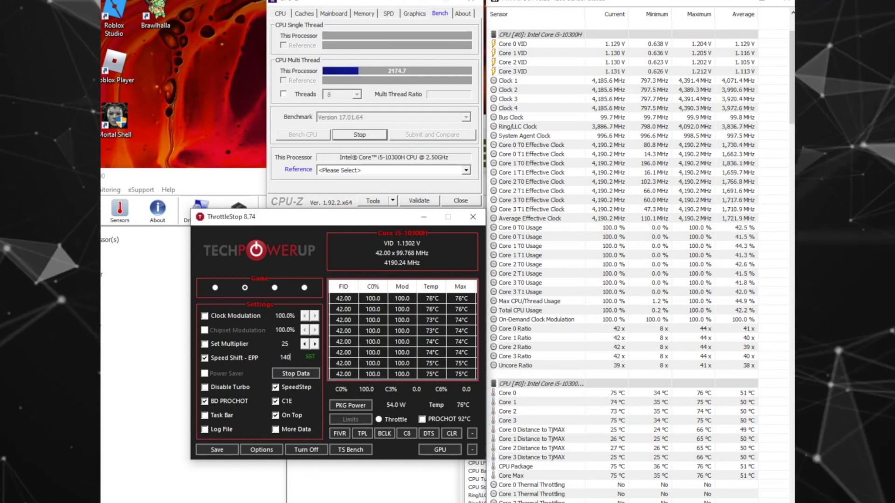
pyautogui.press('Return')
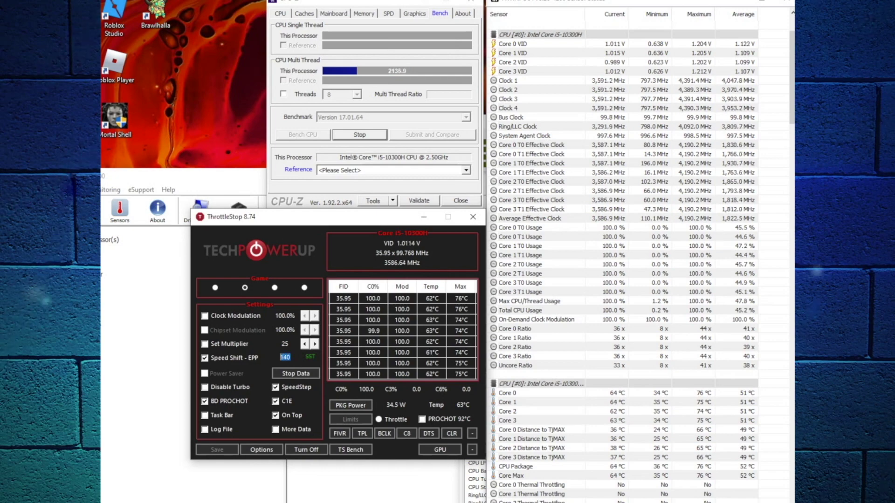
pyautogui.write('135')
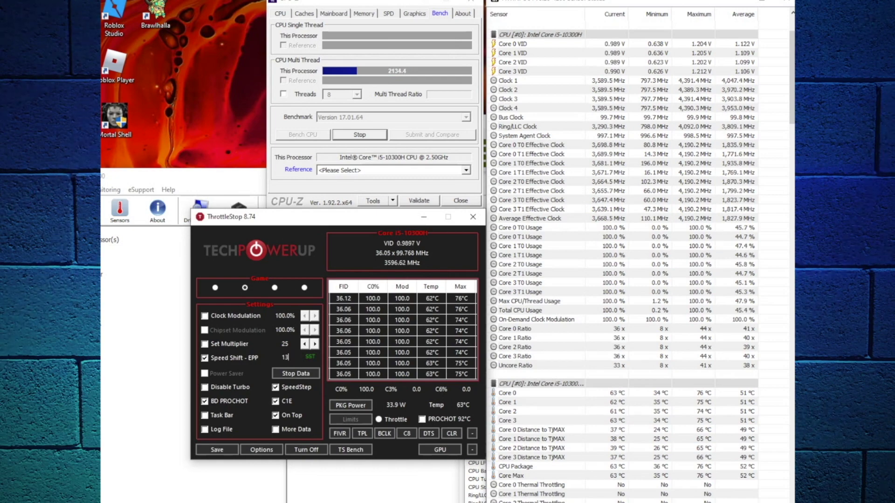